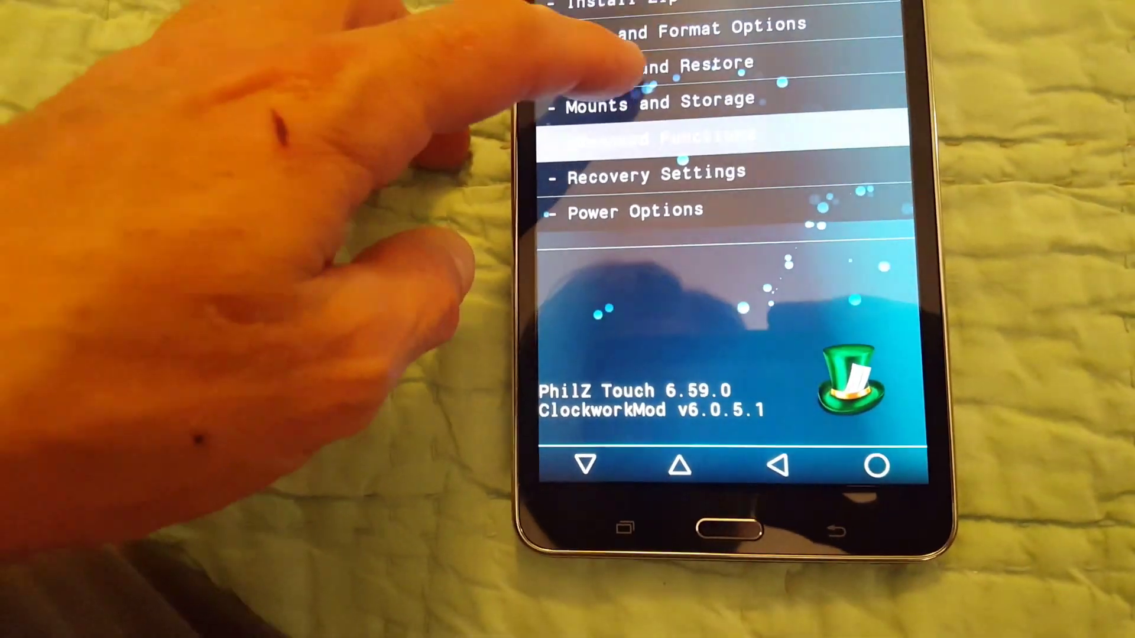
# Enter the Backup and Restore menu from the PhilZ main screen
pyautogui.click(576, 142)
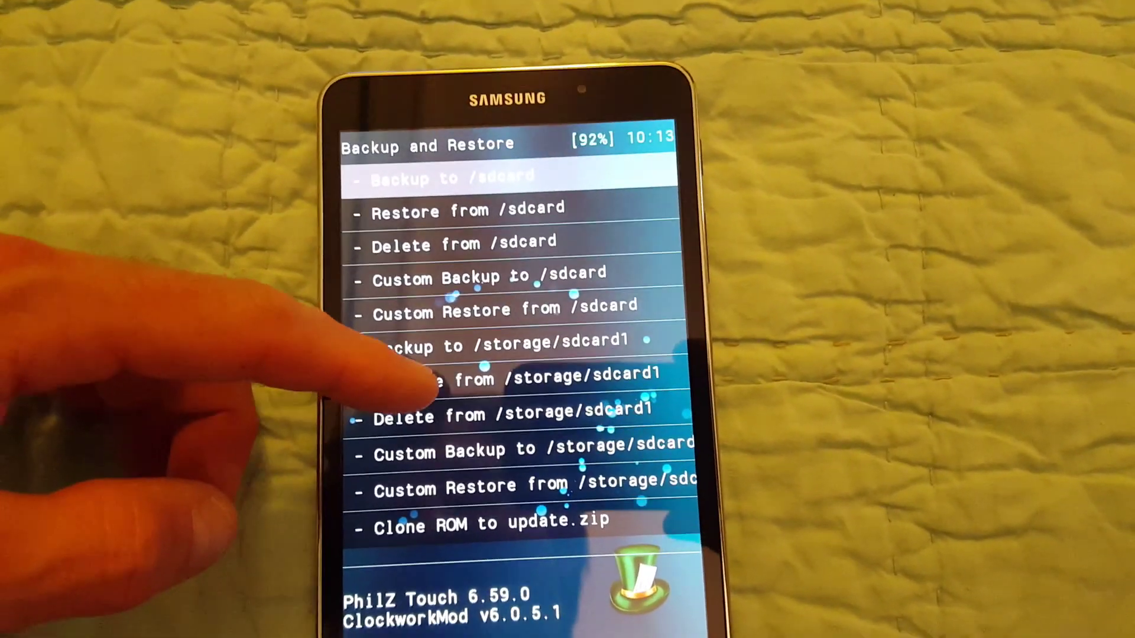
# Choose Restore from /storage/sdcard1 to list the external card's backups
pyautogui.click(506, 359)
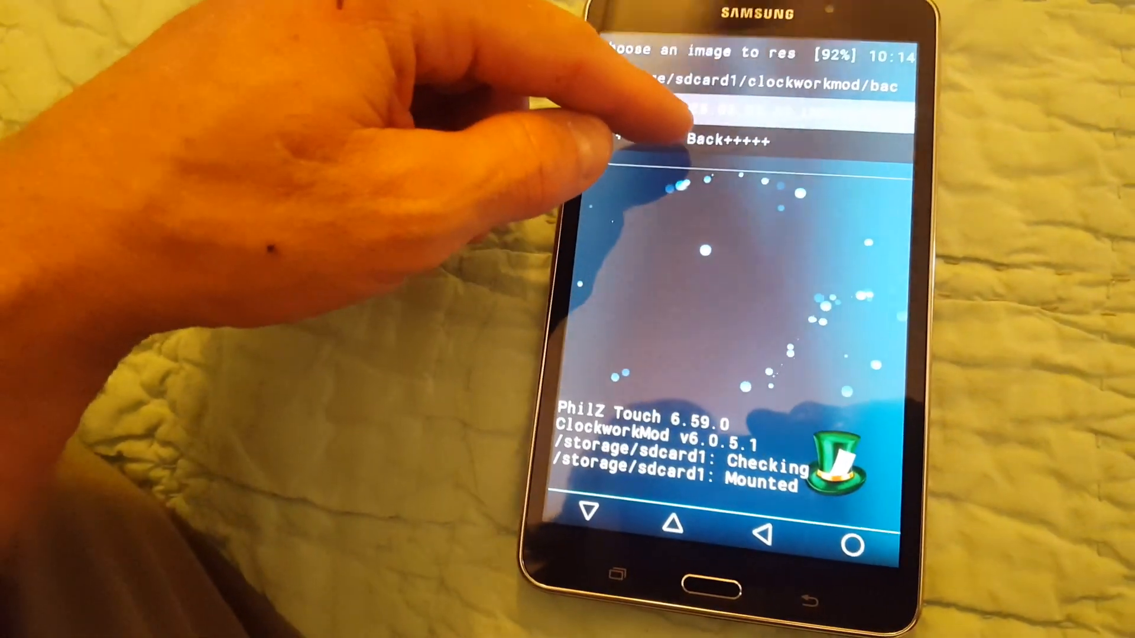
# Go back from the restore image chooser toward the main menu
pyautogui.click(692, 134)
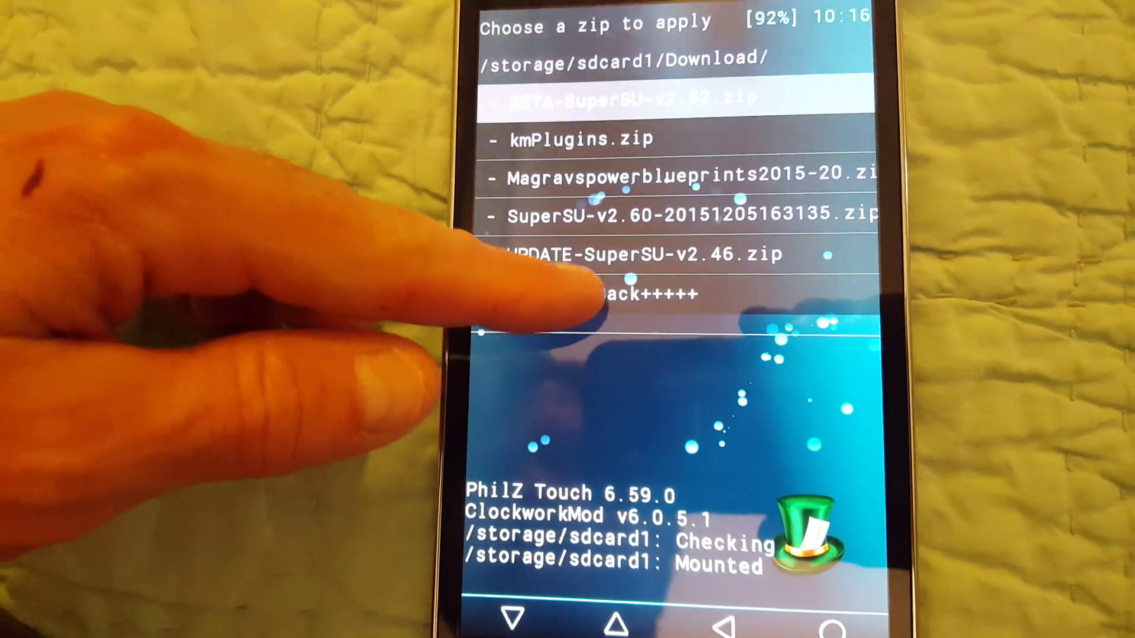
# Back out of the Download folder and zip installer to the main recovery menu
pyautogui.click(532, 314)
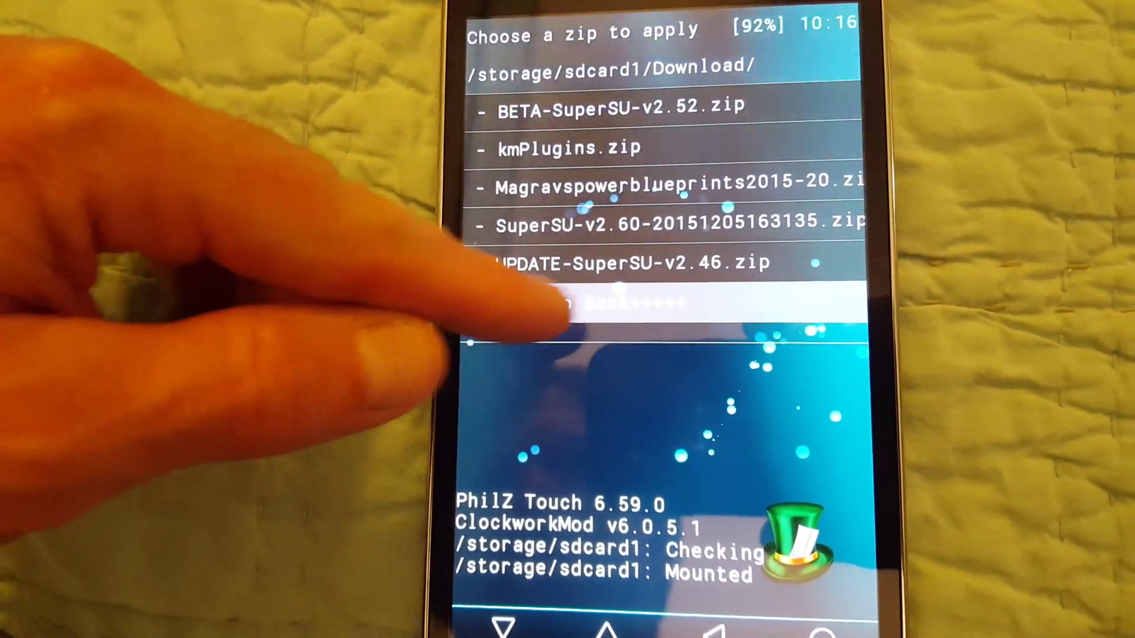
pyautogui.click(532, 304)
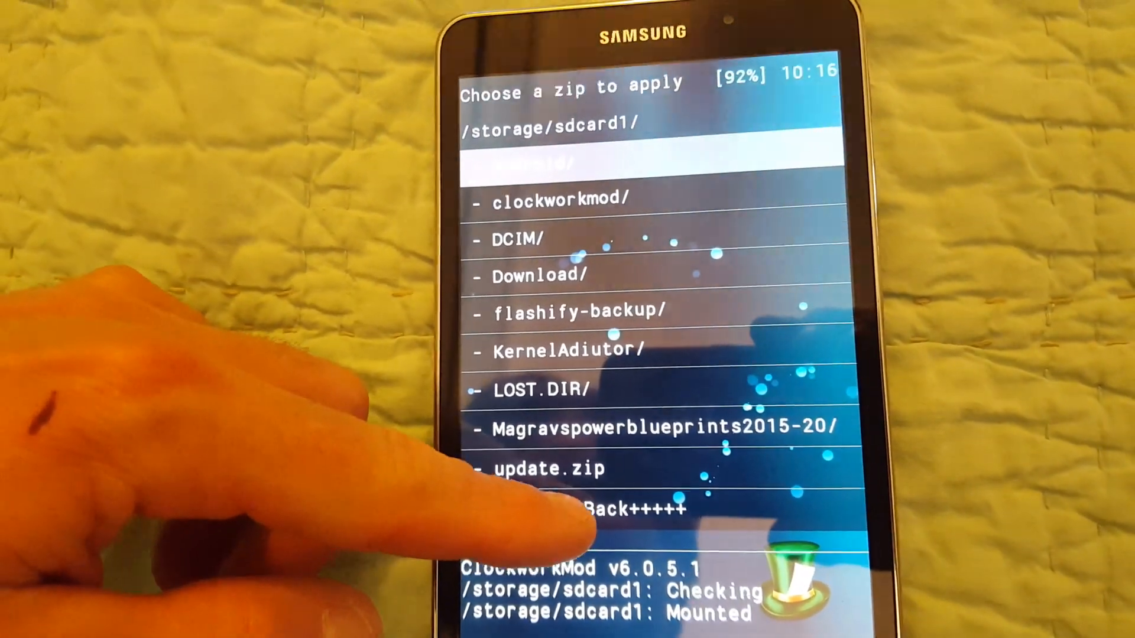
pyautogui.click(568, 510)
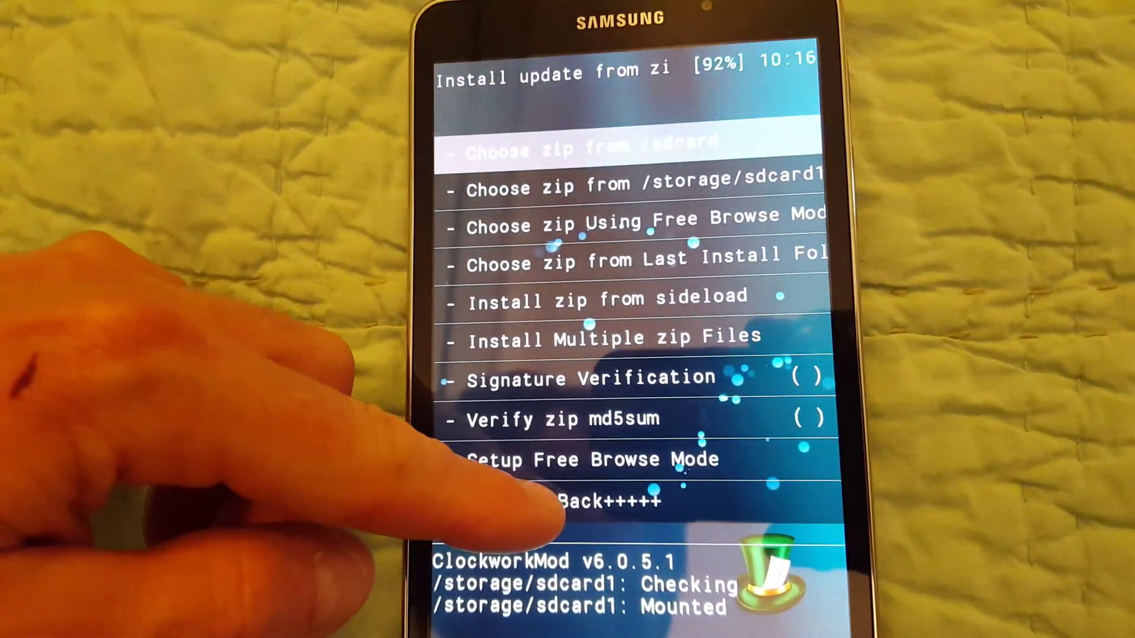
pyautogui.click(549, 503)
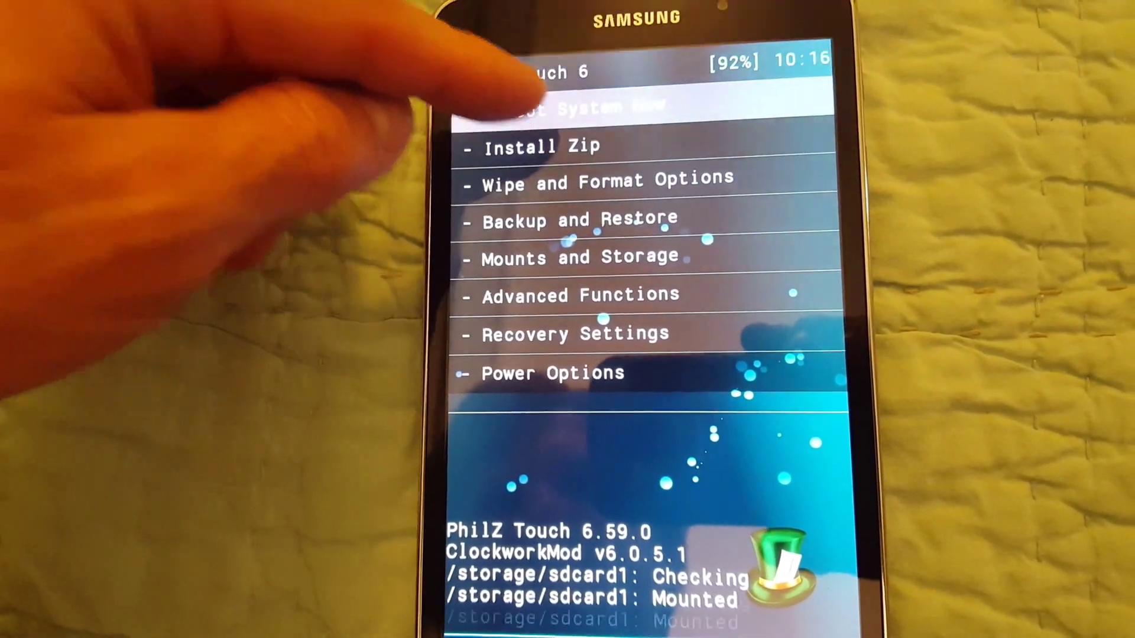
# Reboot System Now so the tablet boots into Android
pyautogui.click(533, 107)
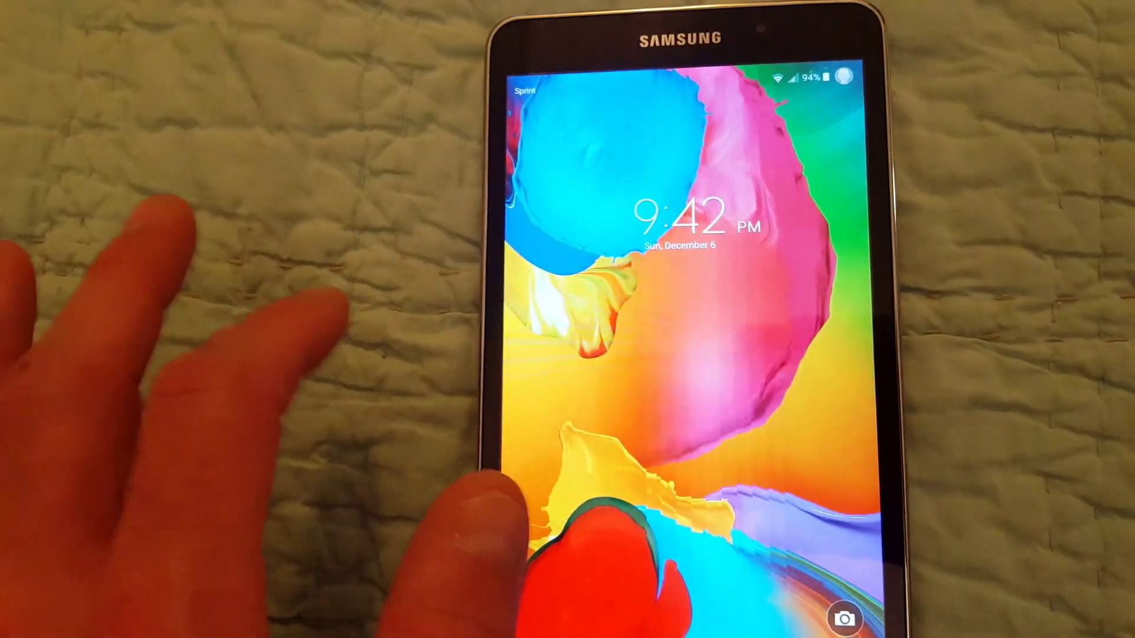
# Unlock the tablet and launch Settings from the quick settings shade
pyautogui.moveTo(620, 399); pyautogui.dragTo(621, 222)
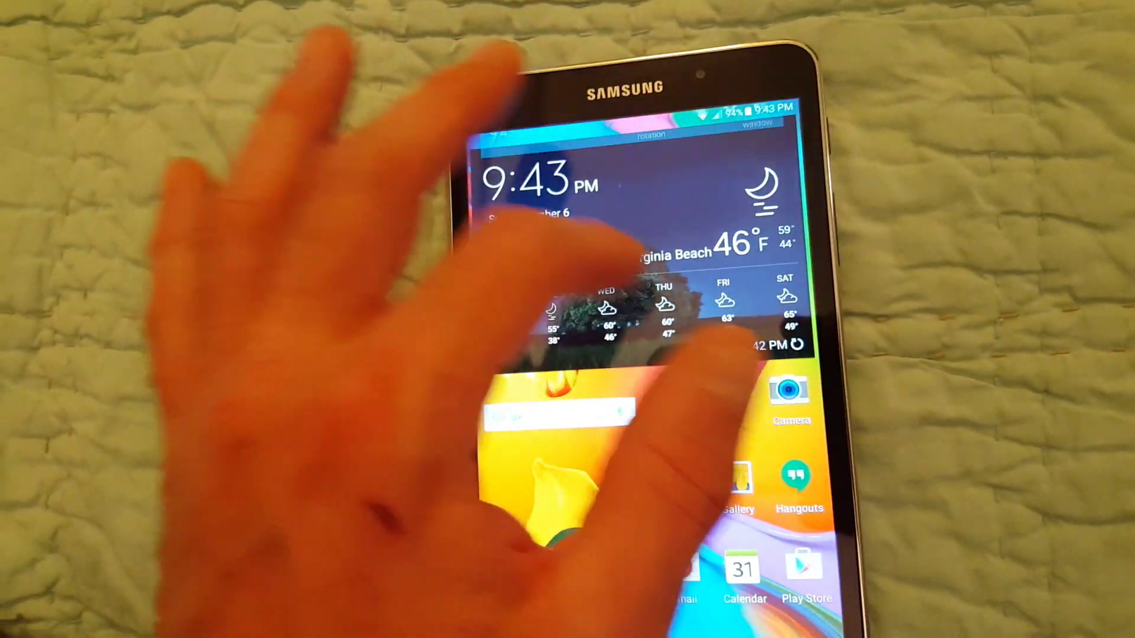
pyautogui.moveTo(621, 116); pyautogui.dragTo(621, 231)
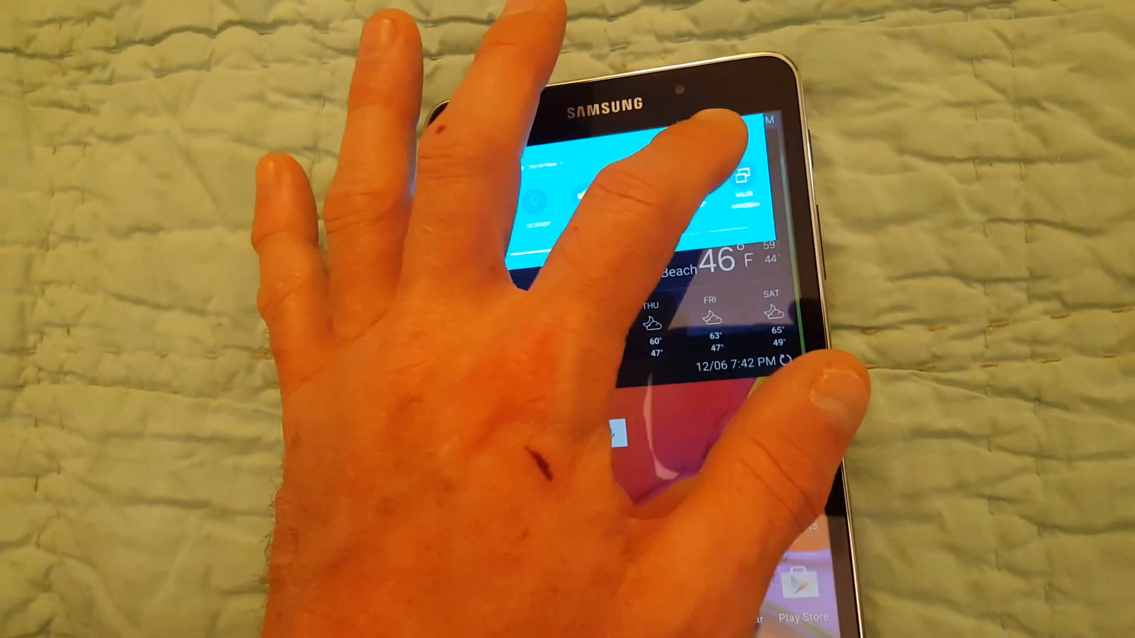
pyautogui.click(720, 133)
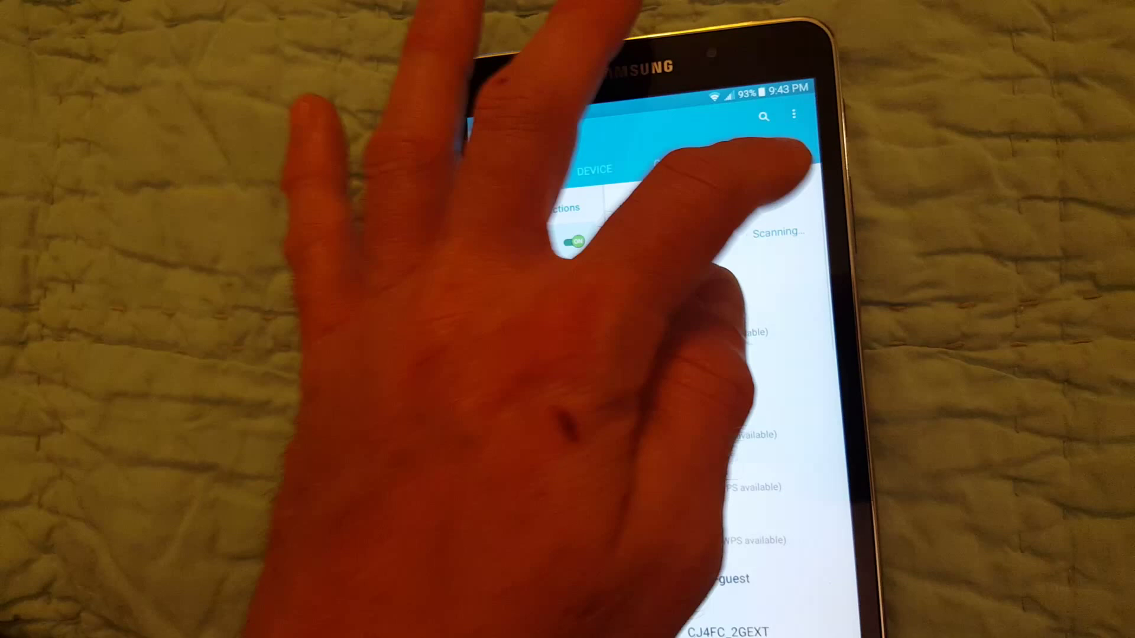
# Show About device under General: model SM-T237P, Android 5.1.1
pyautogui.click(772, 156)
pyautogui.scroll(-5, 532, 399)
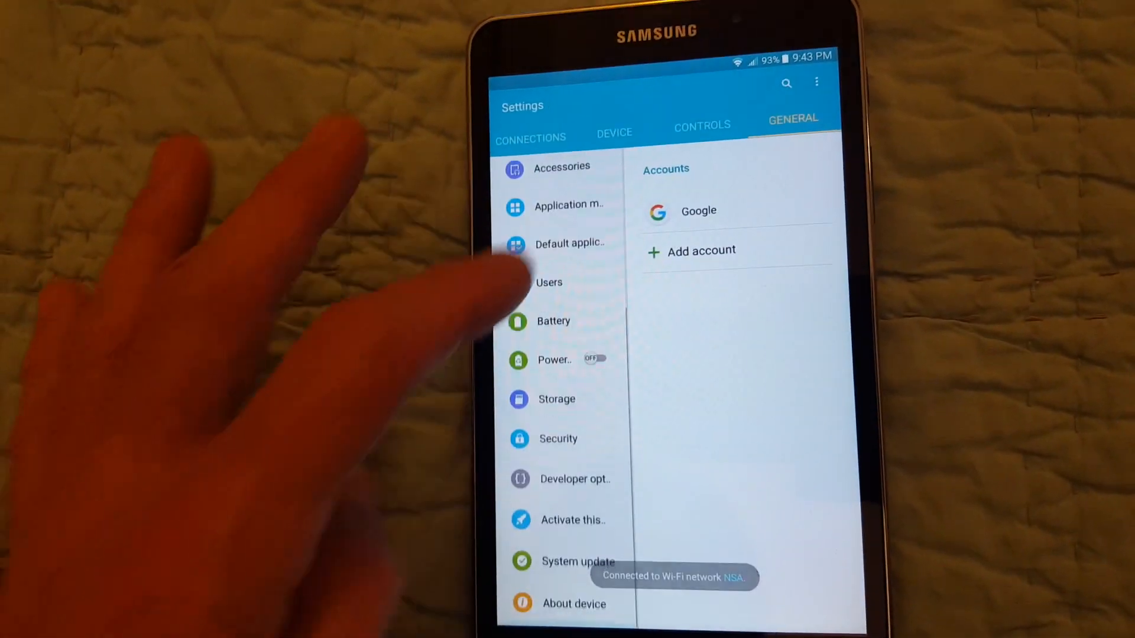
pyautogui.click(572, 596)
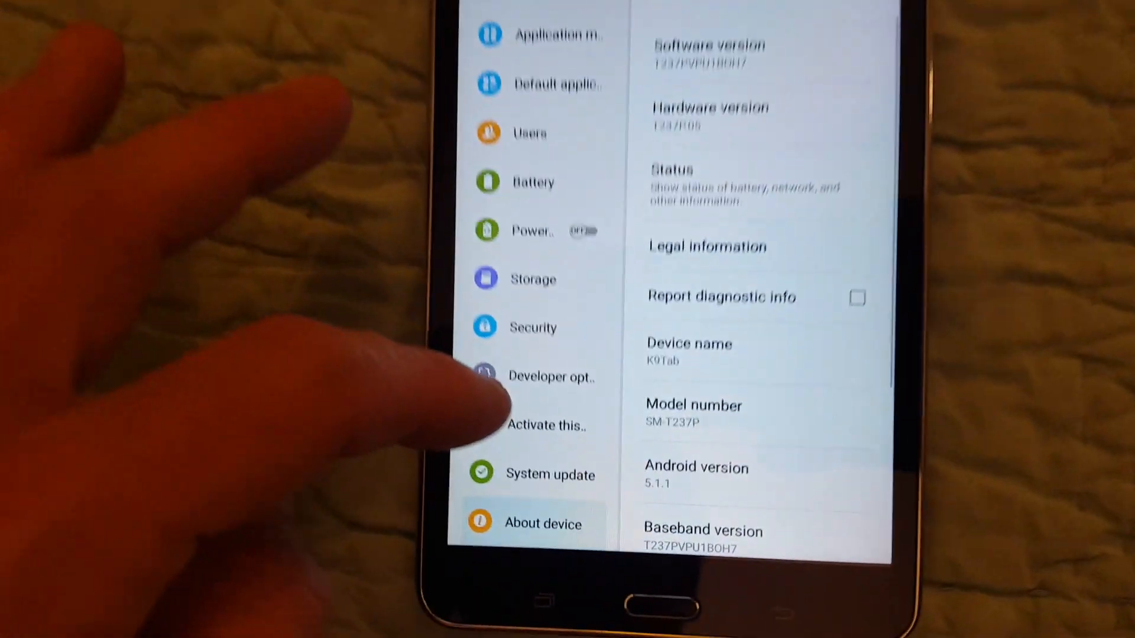